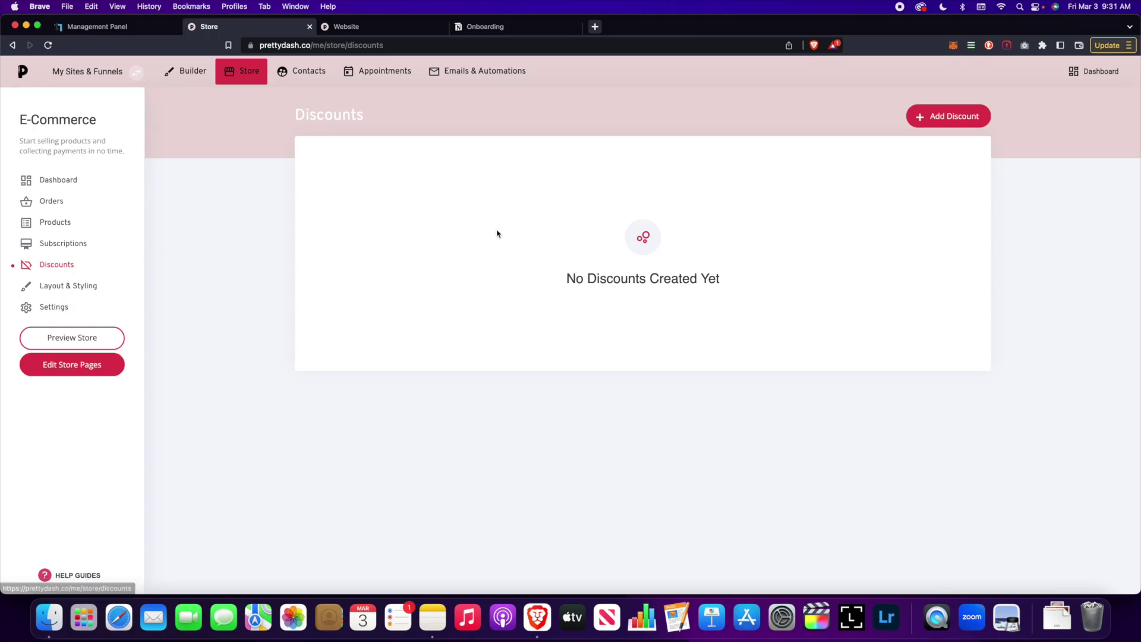
# Step: Create a new Flat Discount and begin naming it 'Twenty Off New Customers'
pyautogui.click(927, 116)
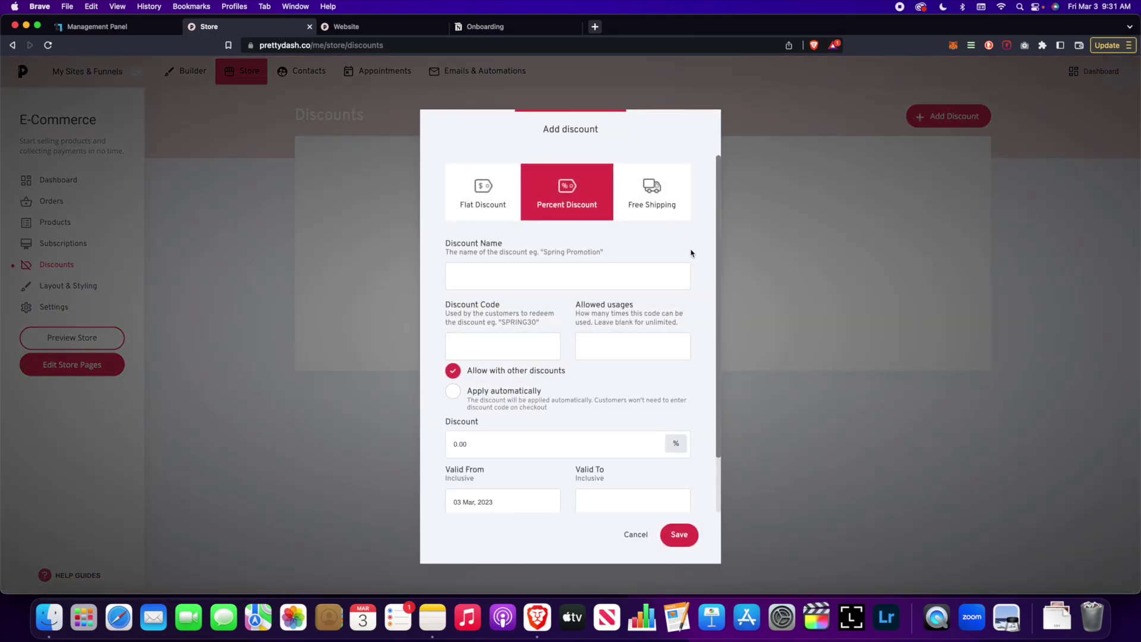
pyautogui.click(479, 209)
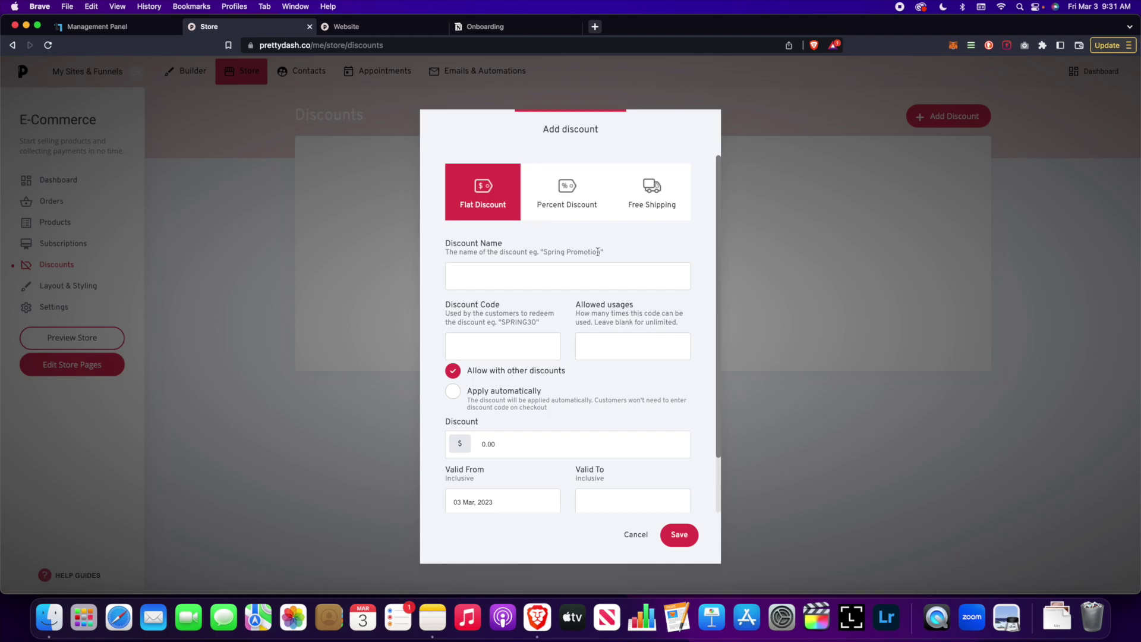
pyautogui.click(592, 279)
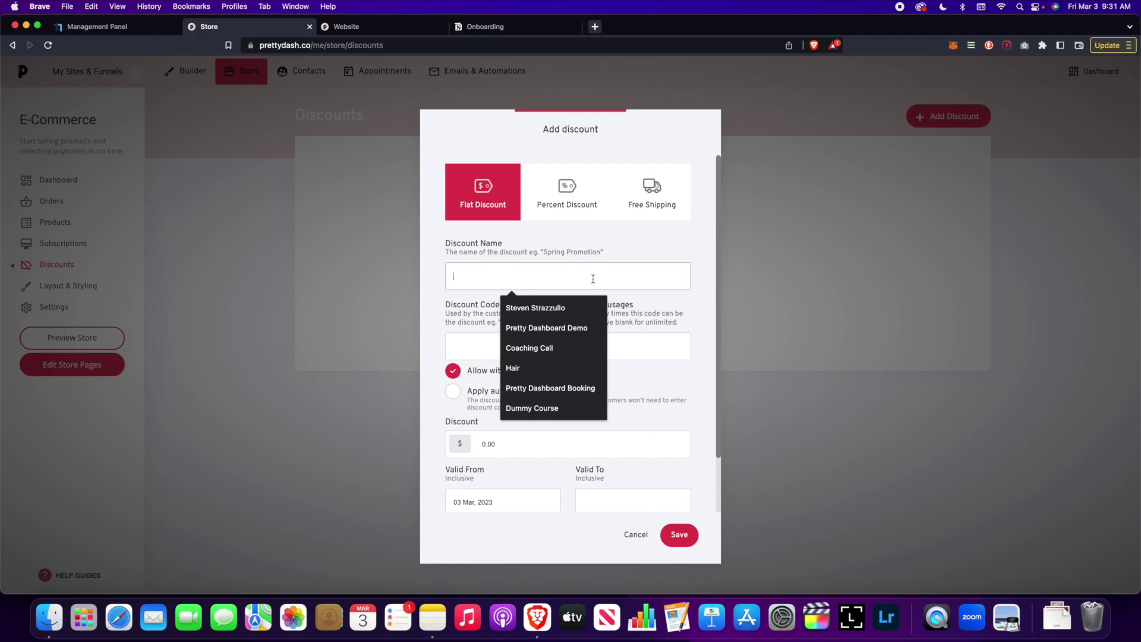
pyautogui.write('Twent')
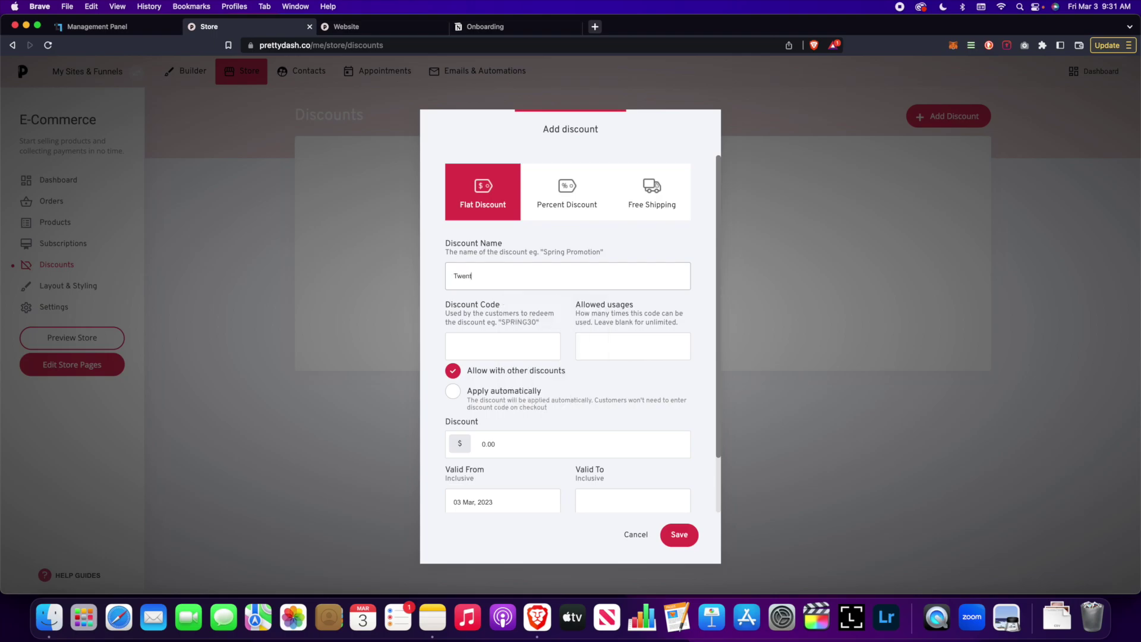
pyautogui.write('Off Ne')
pyautogui.write('w cus')
pyautogui.write(' Customer')
# Step: Enter discount code 20OFF and tick 'Apply automatically' for checkout
pyautogui.click(524, 343)
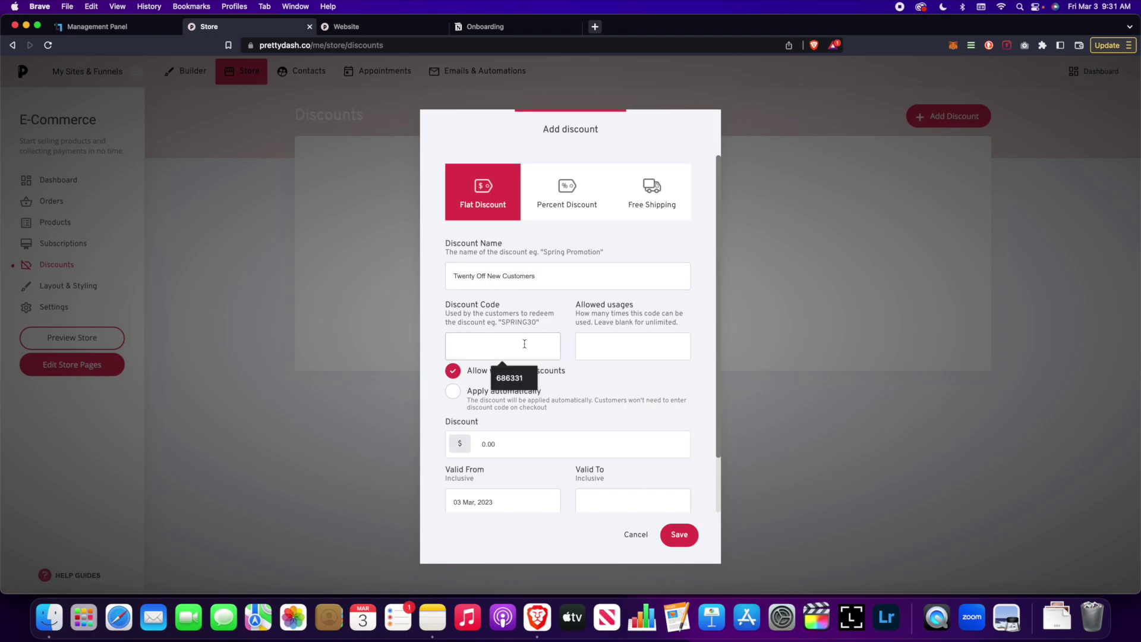
pyautogui.write('20OFF')
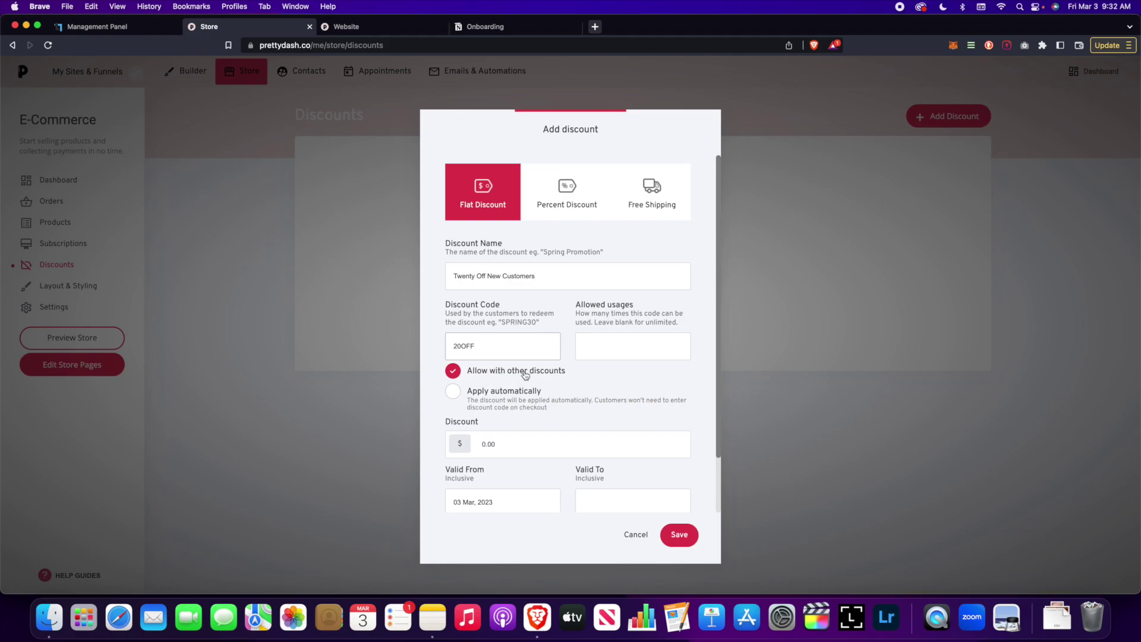
pyautogui.click(579, 404)
pyautogui.click(554, 396)
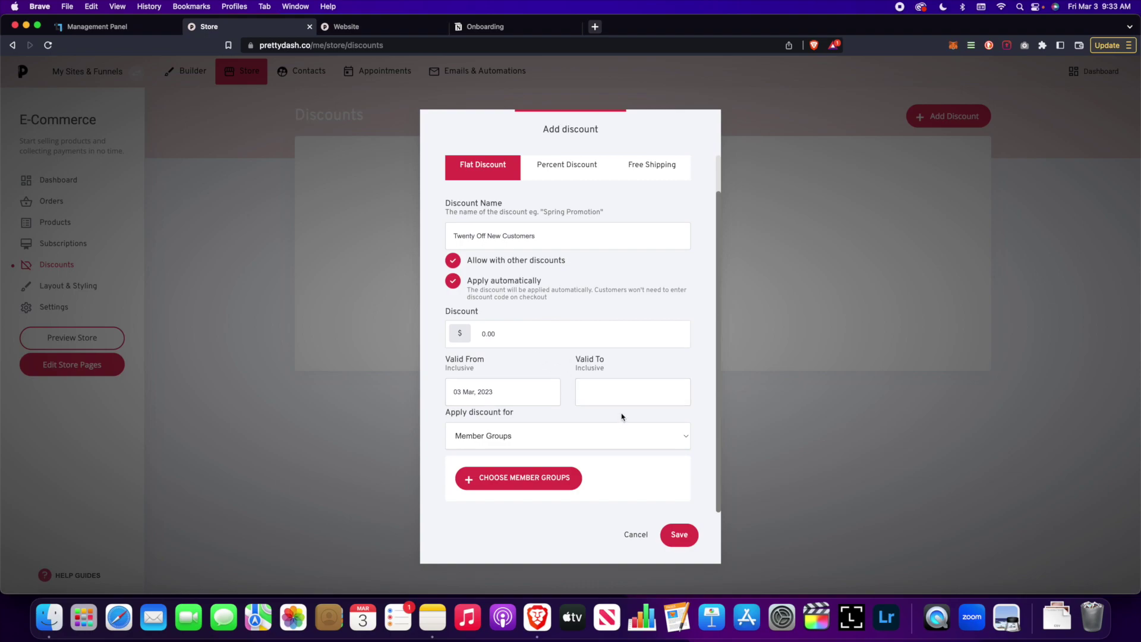
# Step: Try applying the discount to Products, closing the product picker without choosing any
pyautogui.click(668, 439)
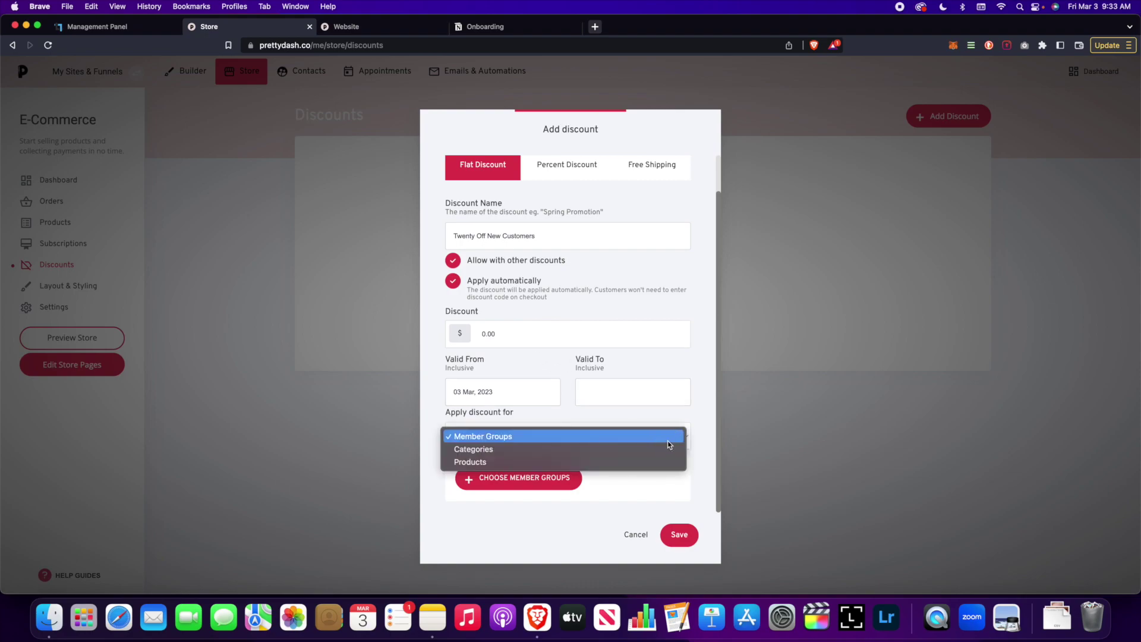
pyautogui.click(639, 463)
pyautogui.click(537, 486)
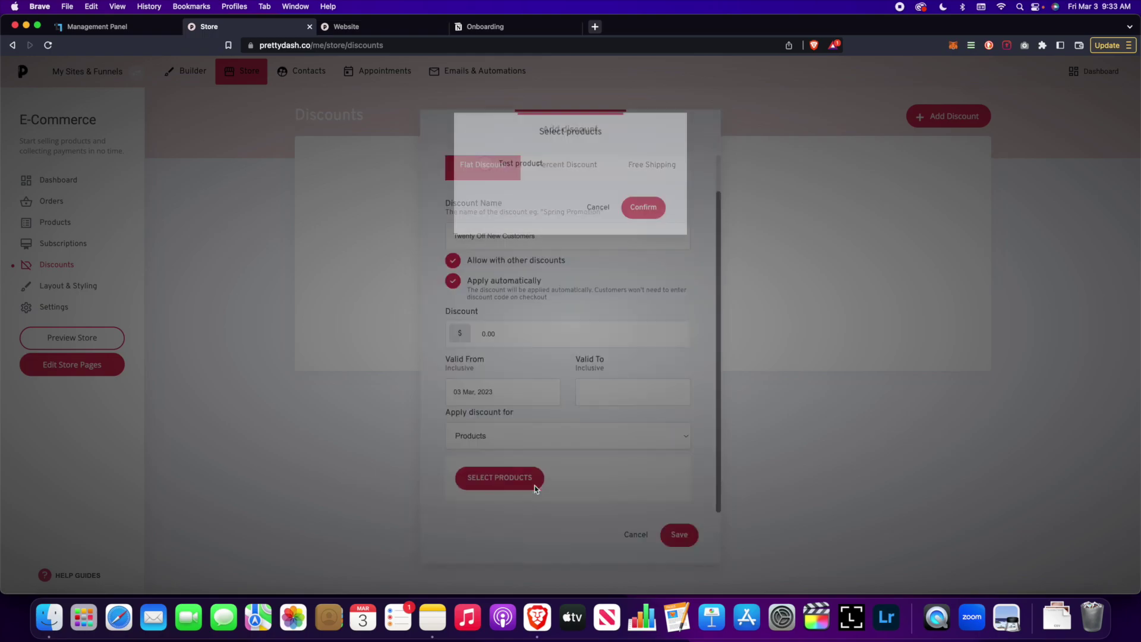
pyautogui.click(602, 208)
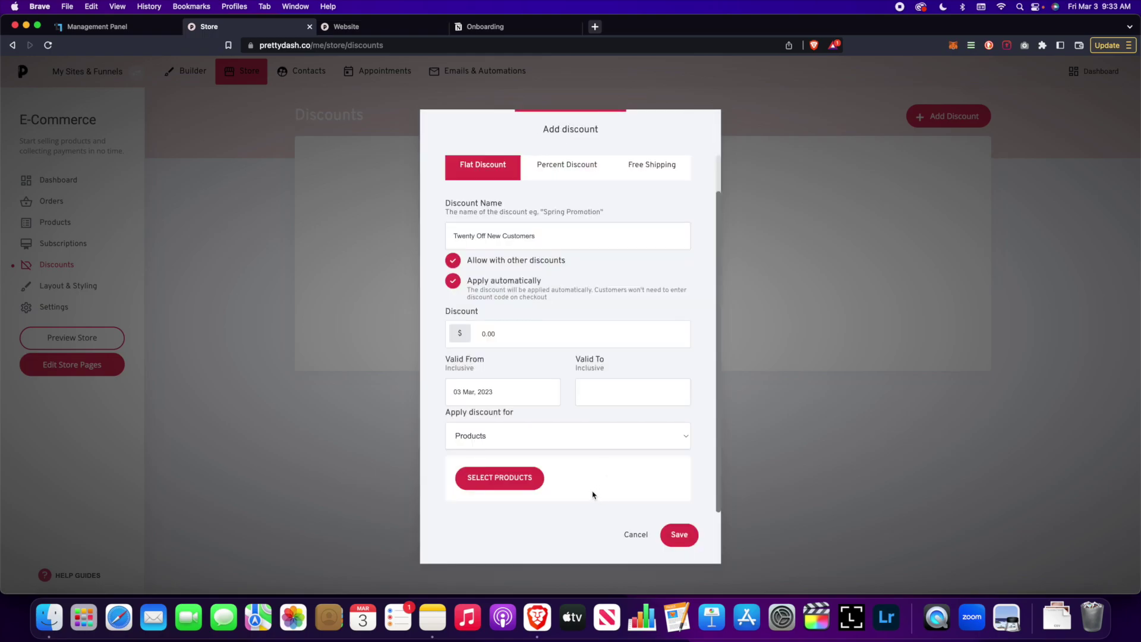
# Step: Apply the discount to Categories instead, leaving the category picker empty
pyautogui.click(572, 430)
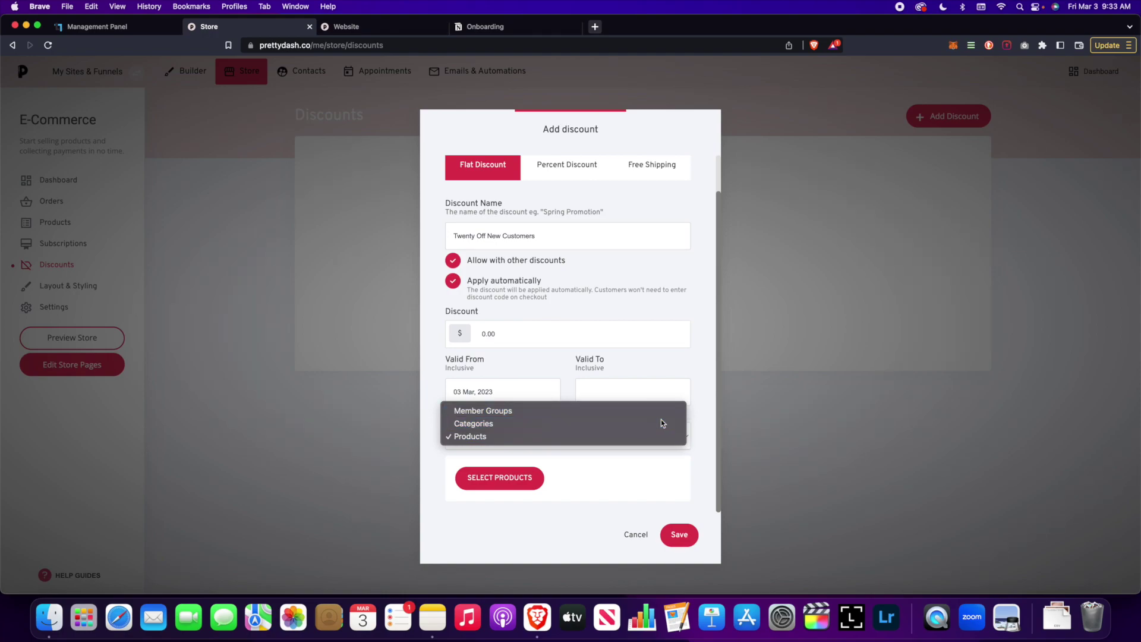
pyautogui.click(662, 424)
pyautogui.scroll(-1, 571, 440)
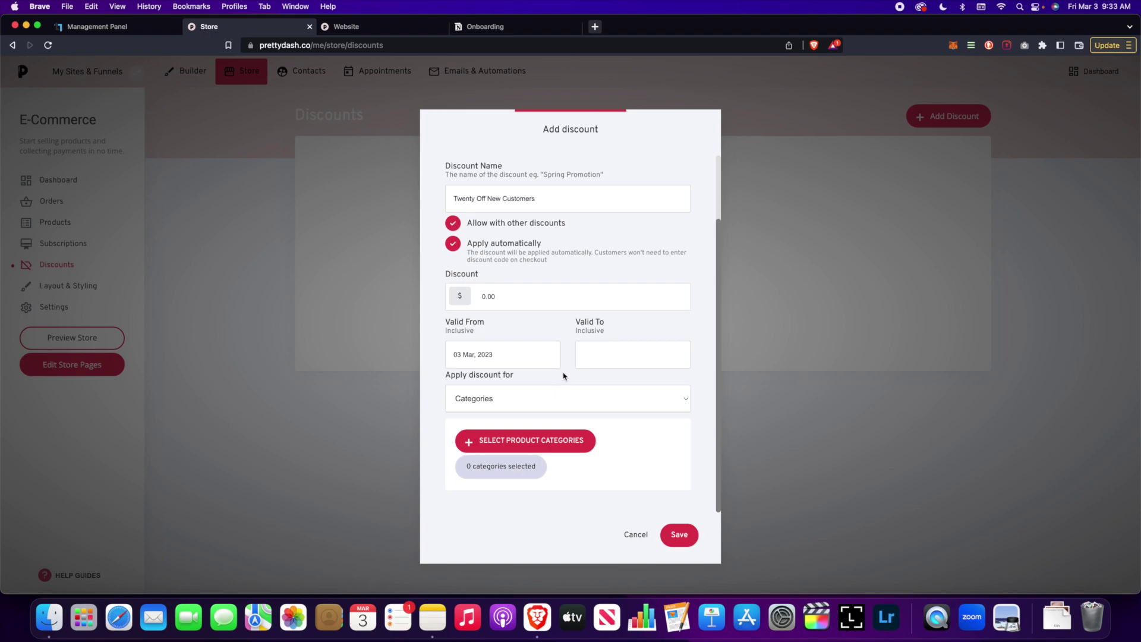
pyautogui.click(566, 446)
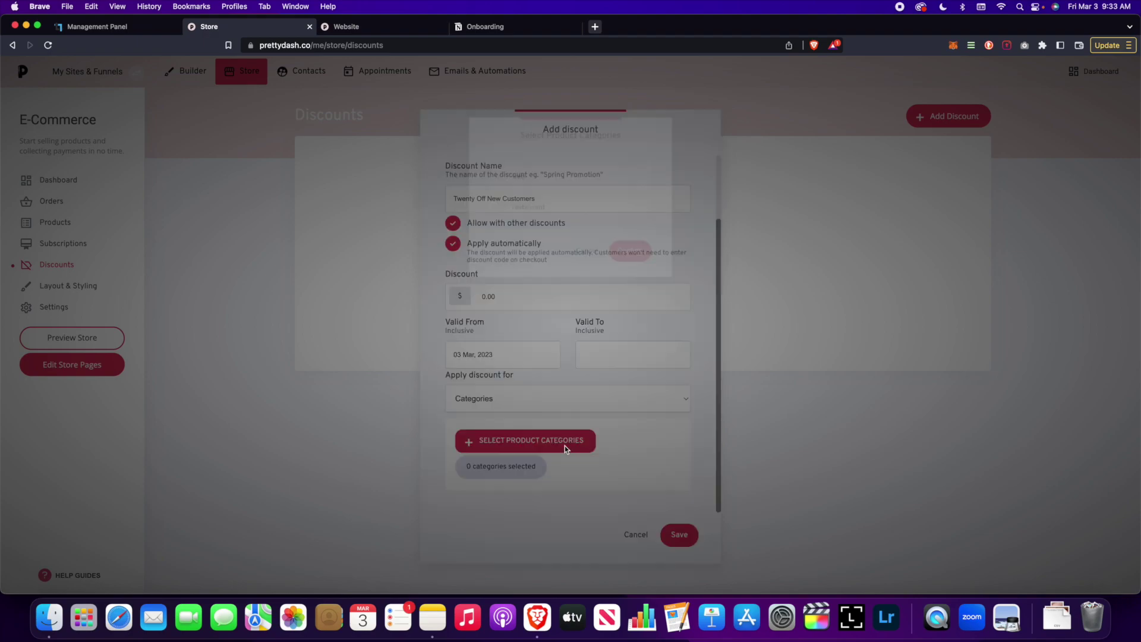
pyautogui.click(583, 256)
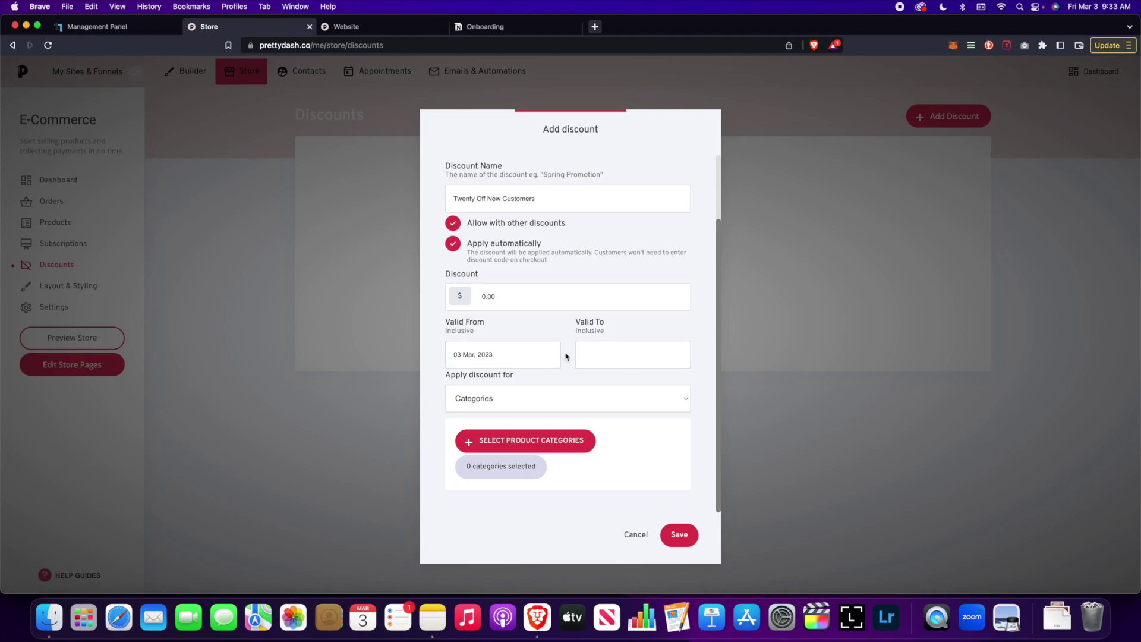
pyautogui.scroll(2, 568, 357)
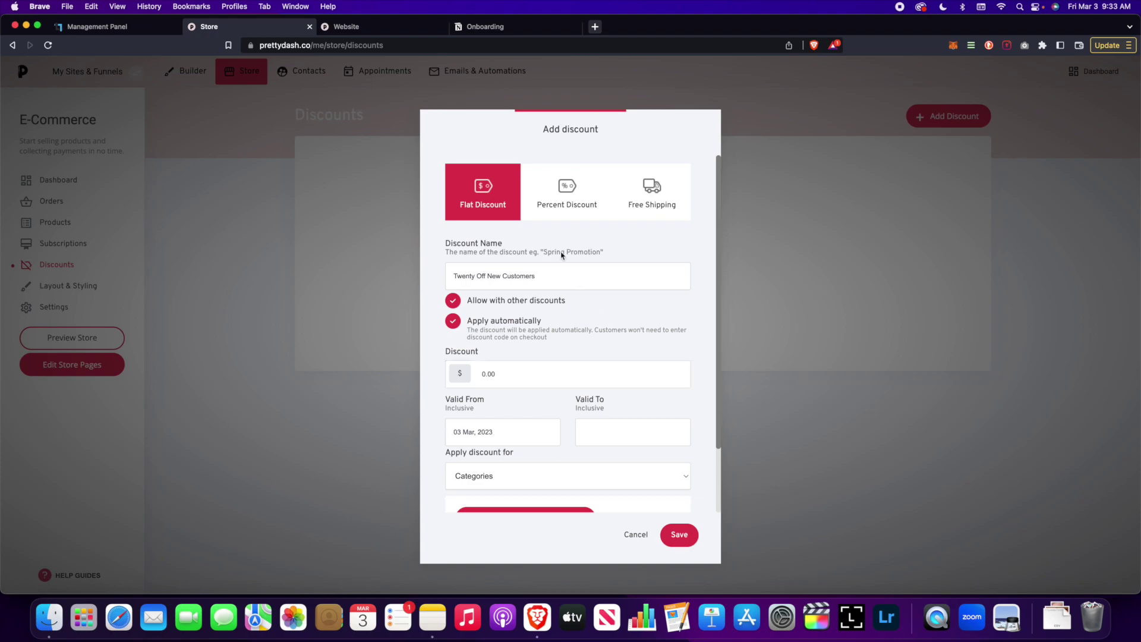
# Step: Rename the discount 'Twenty Percent Off New Customers' and set its amount to 20
pyautogui.click(559, 208)
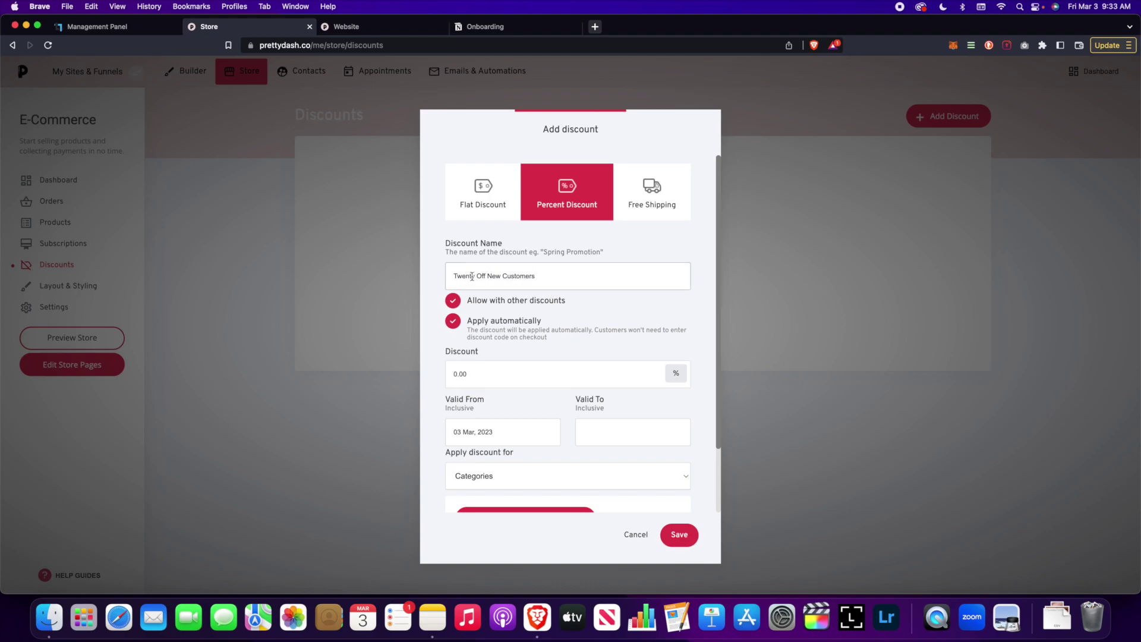
pyautogui.write('Percent')
pyautogui.click(518, 368)
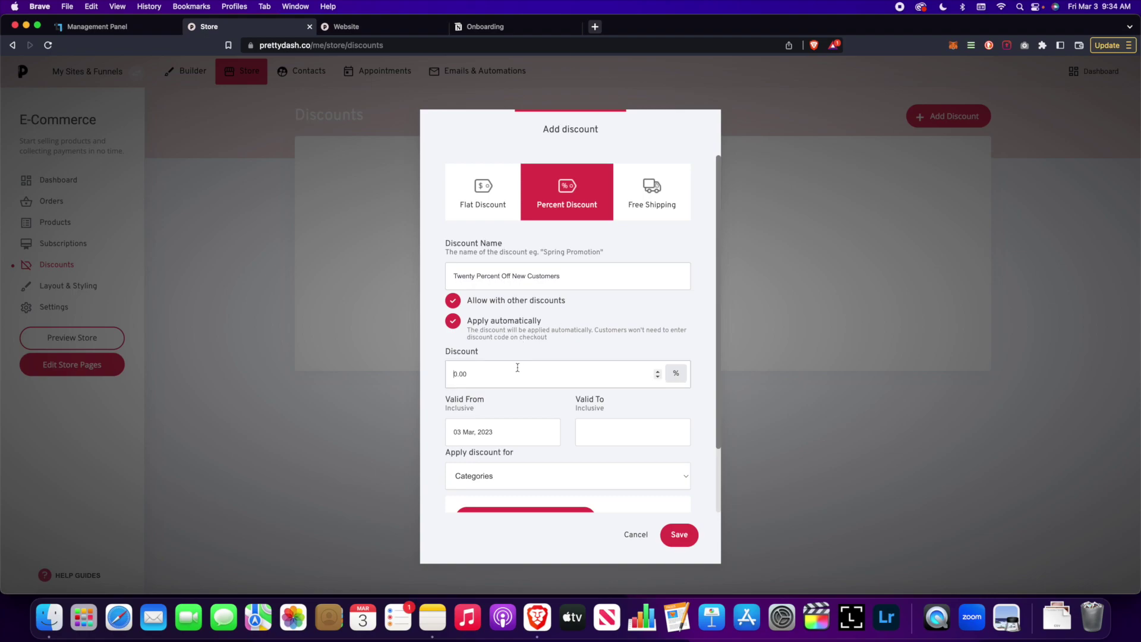
pyautogui.click(455, 374)
pyautogui.write('2')
pyautogui.press('BackSpace')
pyautogui.doubleClick(494, 374)
pyautogui.write('20')
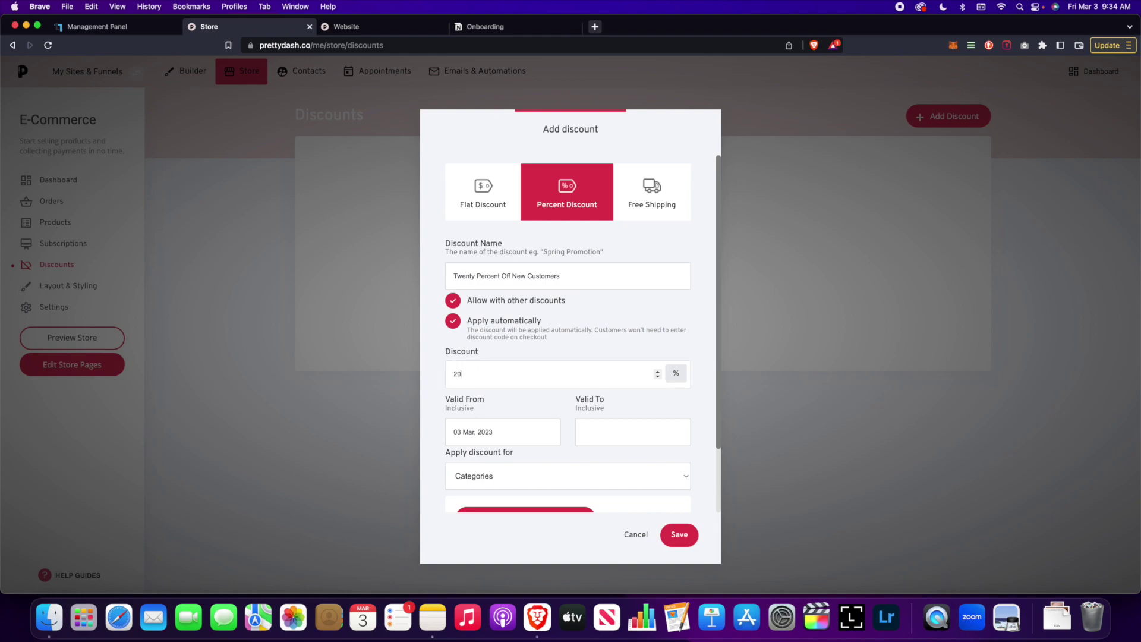
# Step: Keep Categories as what the 20% discount applies to, reviewing the form
pyautogui.scroll(-3, 612, 355)
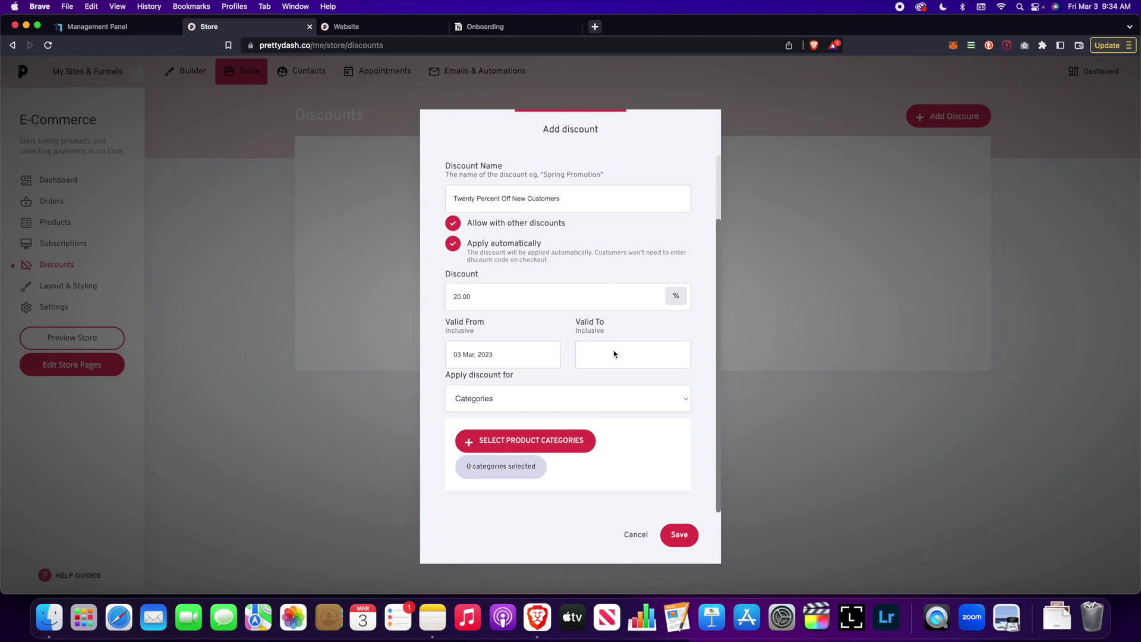
pyautogui.click(533, 403)
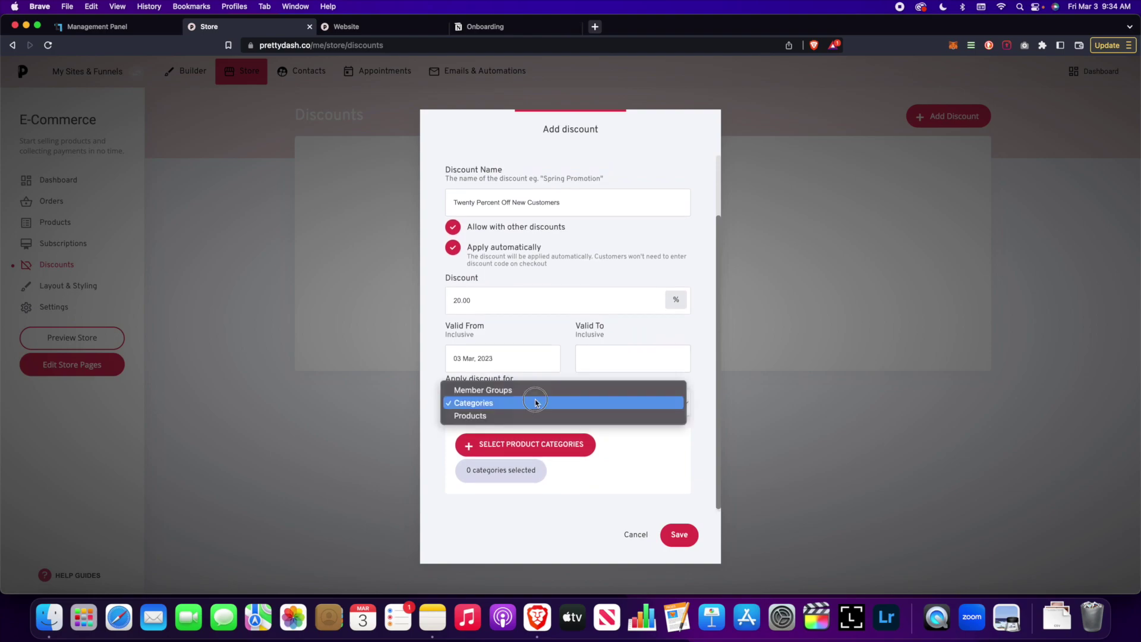
pyautogui.click(565, 375)
pyautogui.scroll(3, 566, 368)
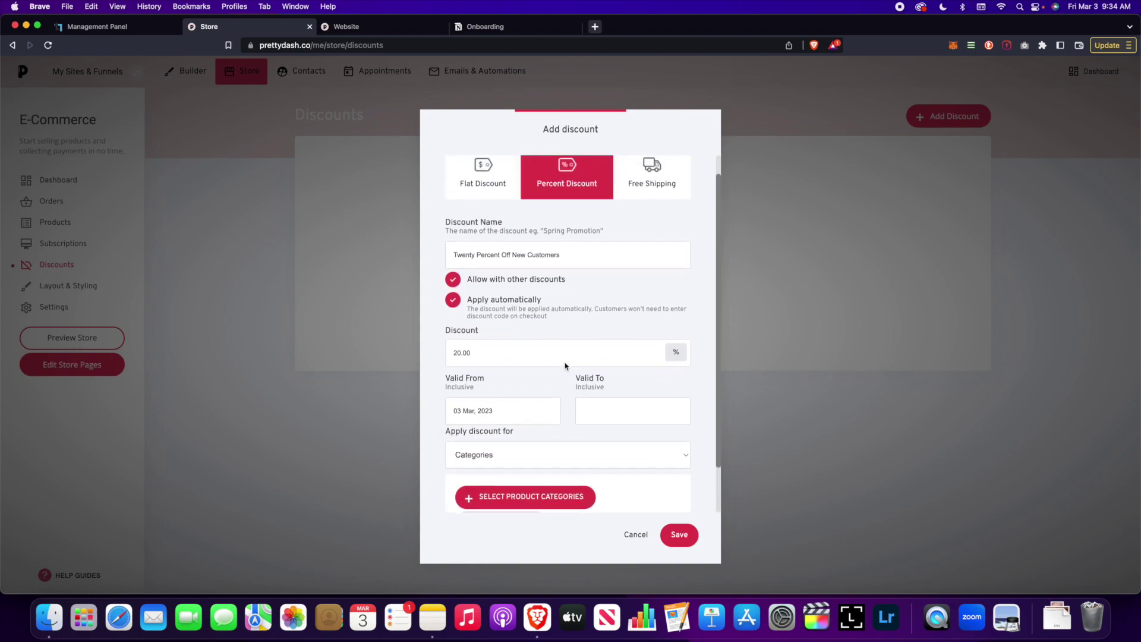
pyautogui.scroll(-3, 583, 342)
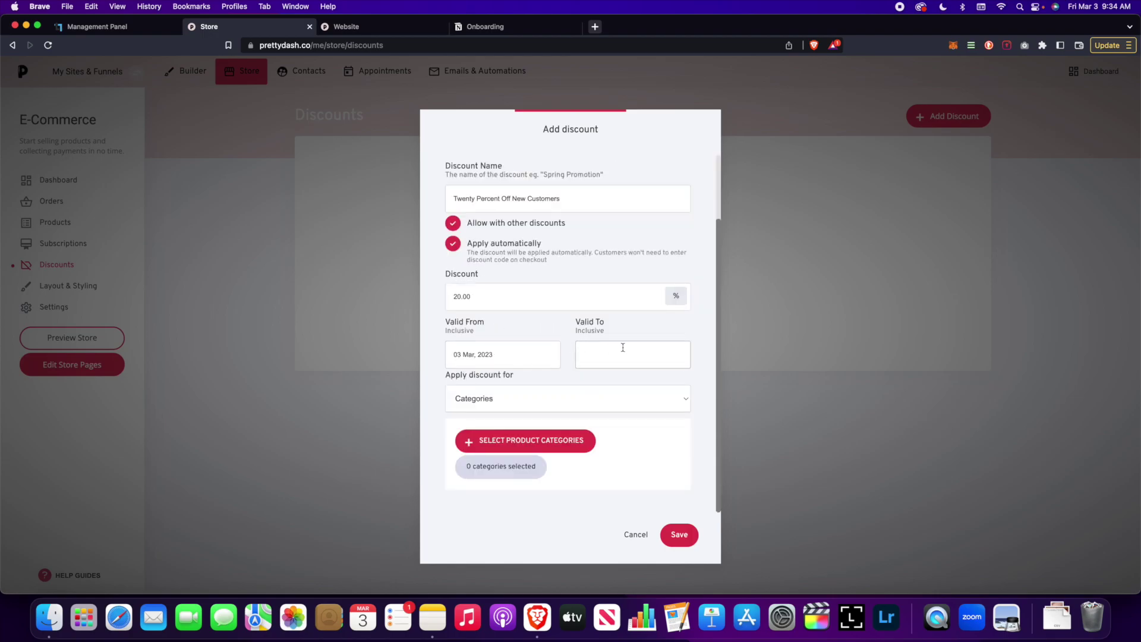
pyautogui.scroll(3, 584, 355)
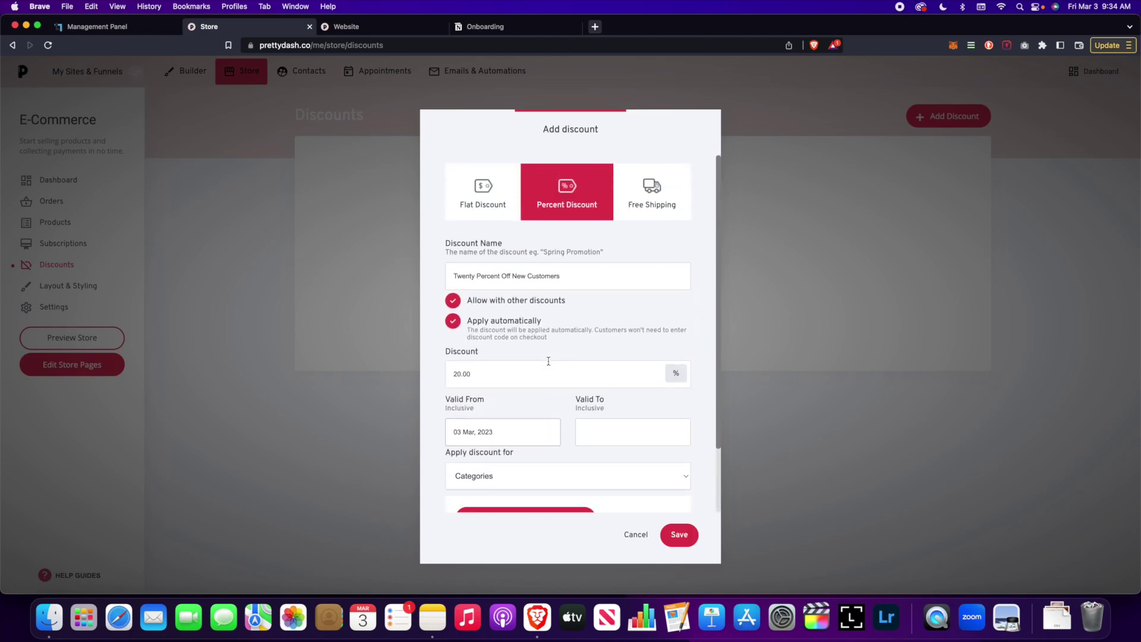
# Step: Switch to Free Shipping, rename it 'Free Shipping', and enter code FREESHIPPING
pyautogui.click(643, 215)
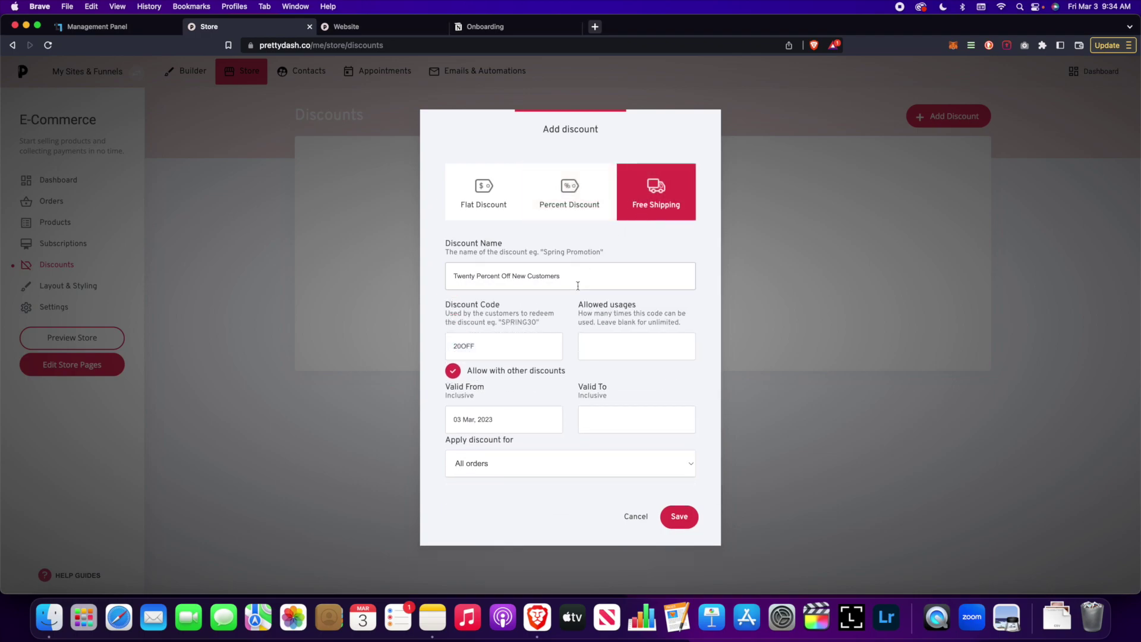
pyautogui.moveTo(576, 279); pyautogui.dragTo(435, 277)
pyautogui.write('Free Shi')
pyautogui.write('pping')
pyautogui.press('Tab')
pyautogui.write('F')
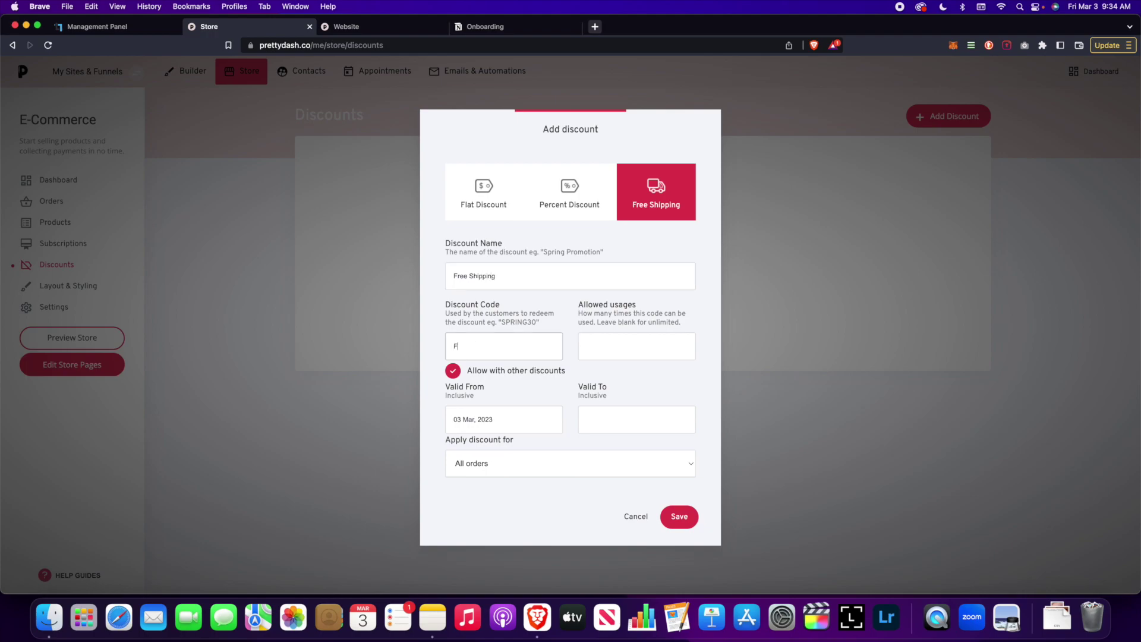
pyautogui.write('REESHIPPING')
# Step: Limit the discount to orders over a $99.00 minimum amount
pyautogui.click(618, 338)
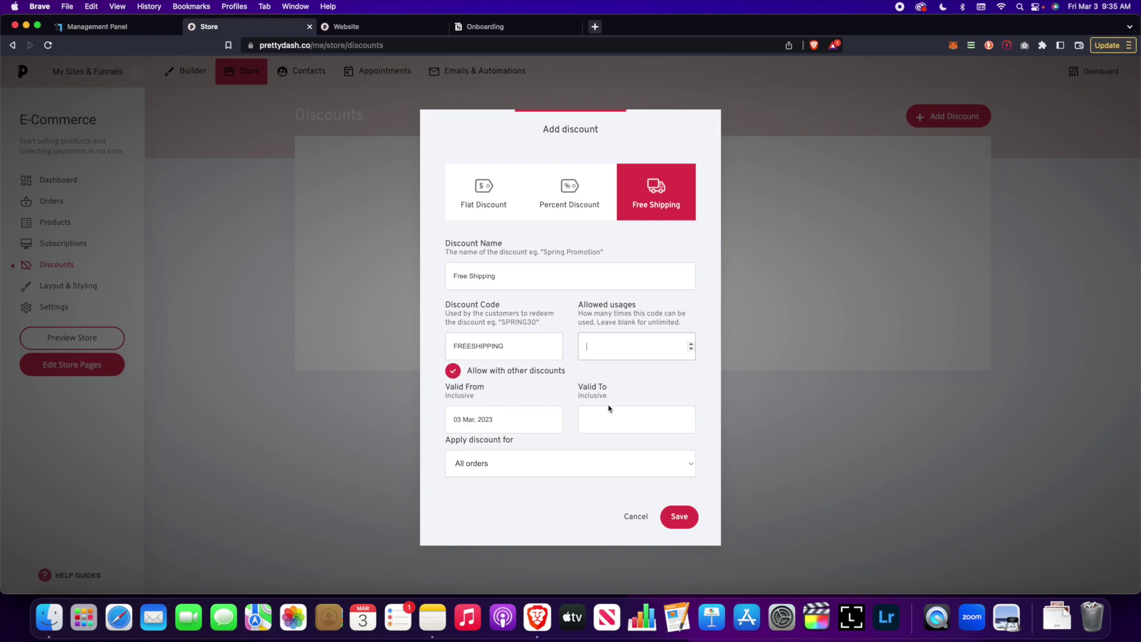
pyautogui.click(561, 473)
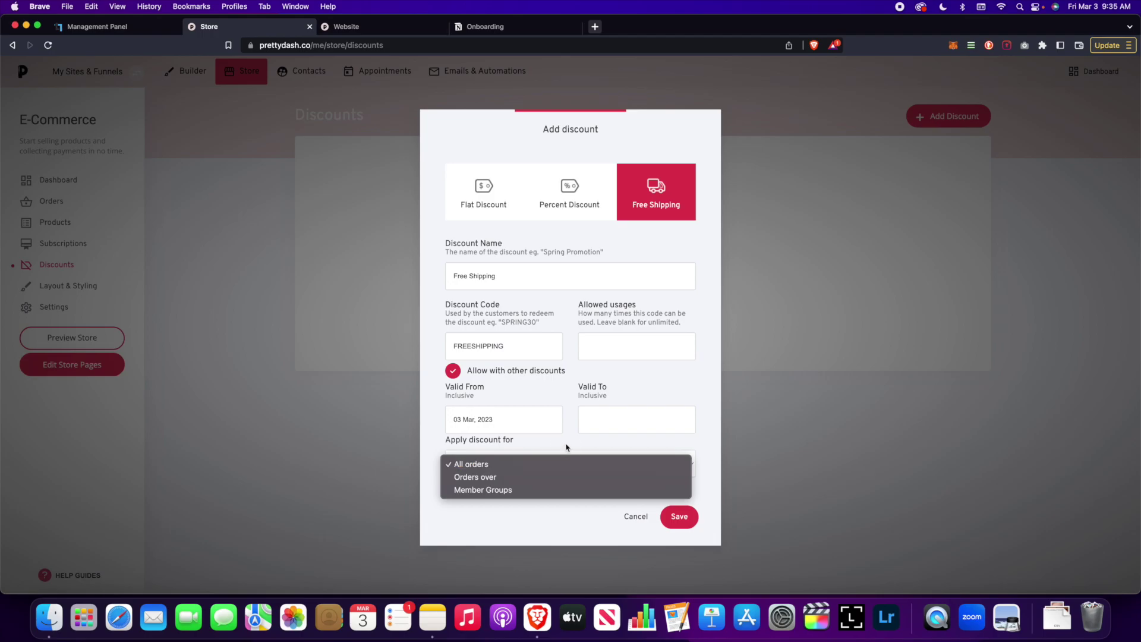
pyautogui.click(564, 455)
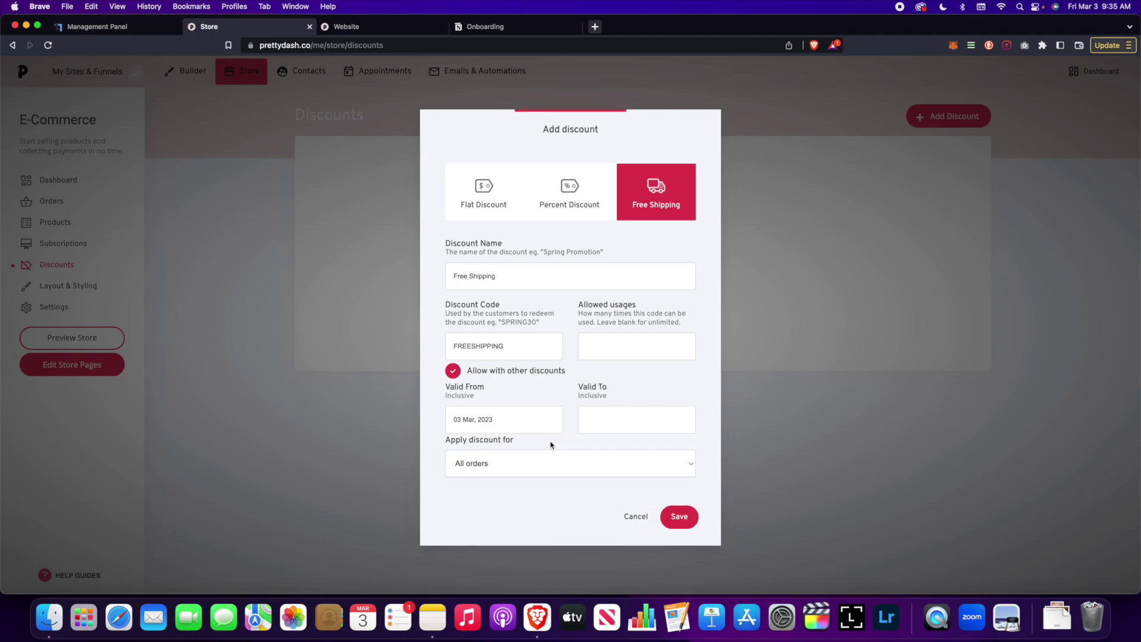
pyautogui.click(539, 464)
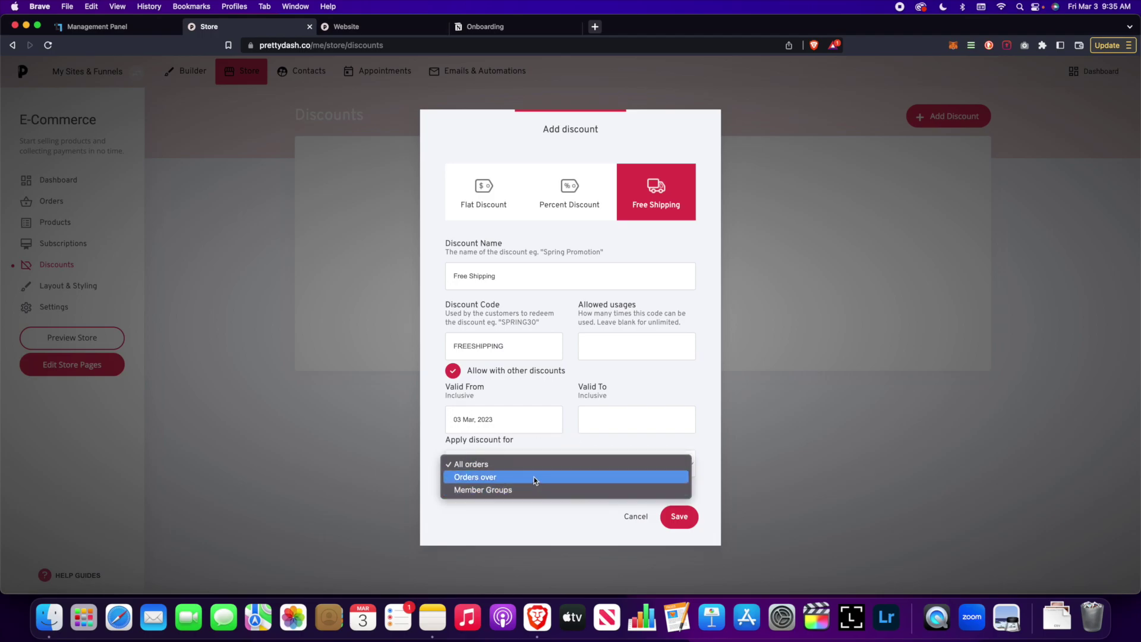
pyautogui.click(534, 477)
pyautogui.scroll(-1, 544, 466)
pyautogui.click(510, 479)
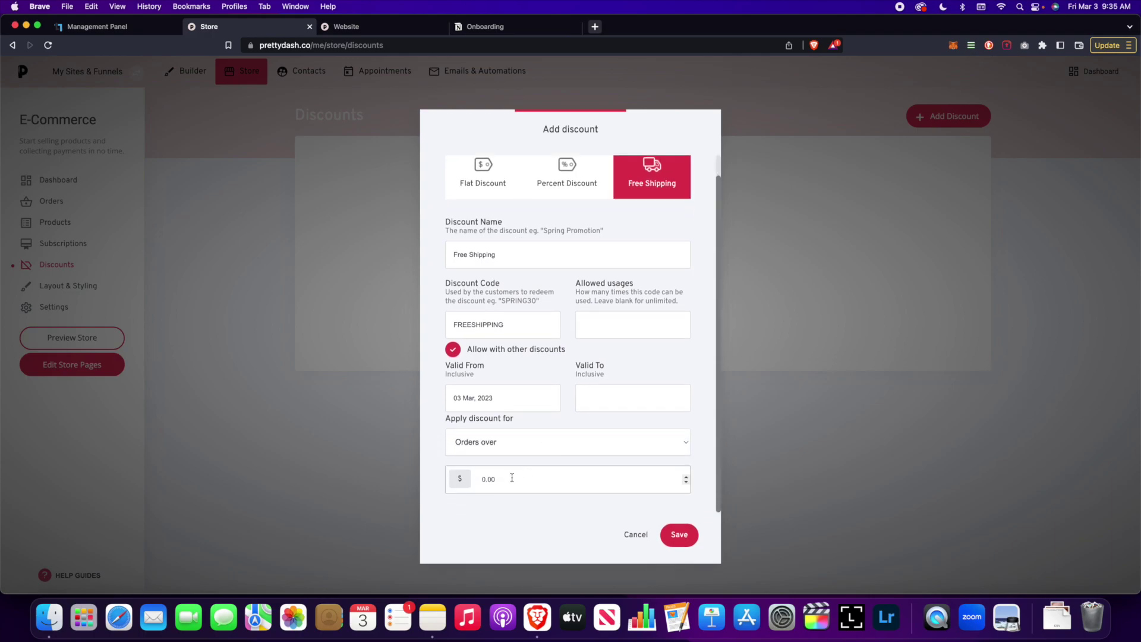
pyautogui.moveTo(509, 480); pyautogui.dragTo(460, 477)
pyautogui.write('99')
pyautogui.click(547, 465)
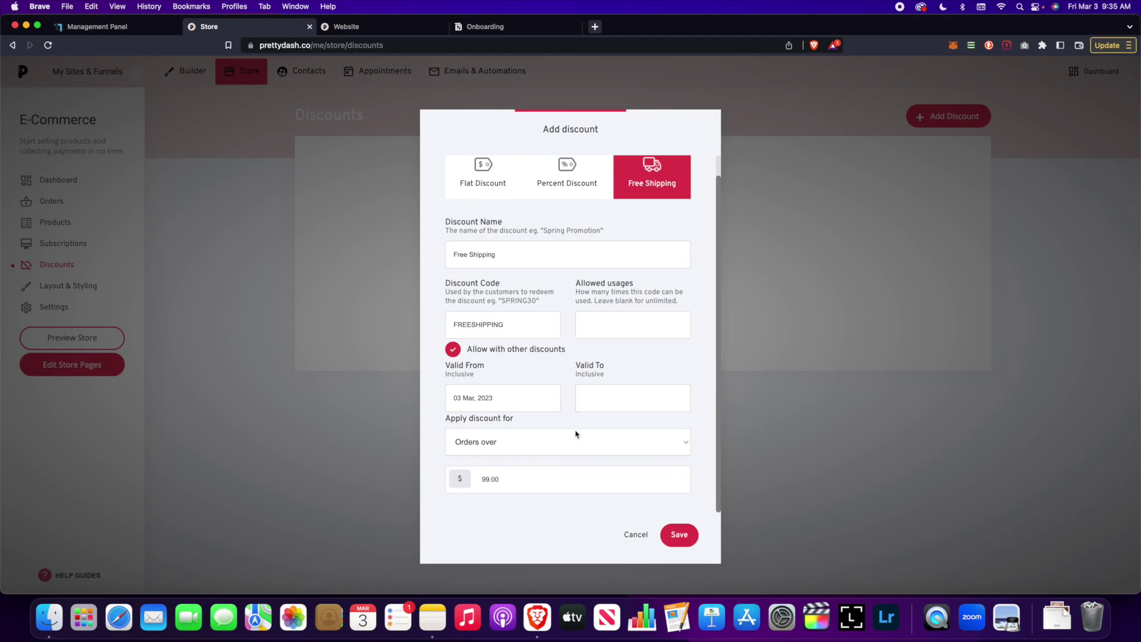
# Step: Save the FREESHIPPING free-shipping discount
pyautogui.click(560, 441)
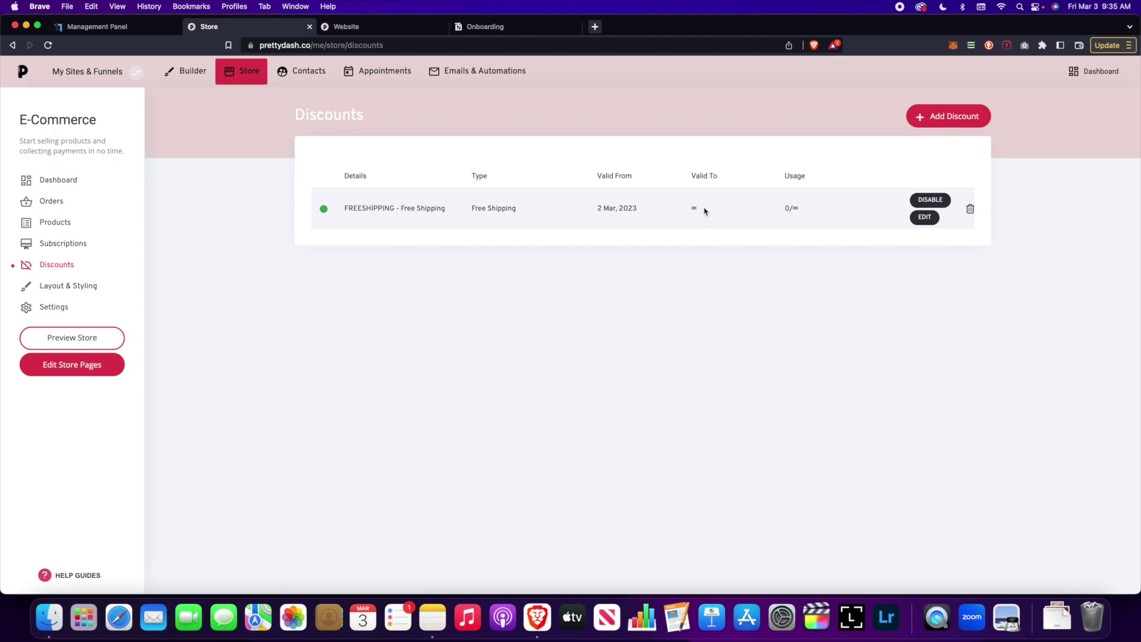
pyautogui.click(925, 218)
pyautogui.scroll(-1, 634, 267)
pyautogui.scroll(1, 635, 266)
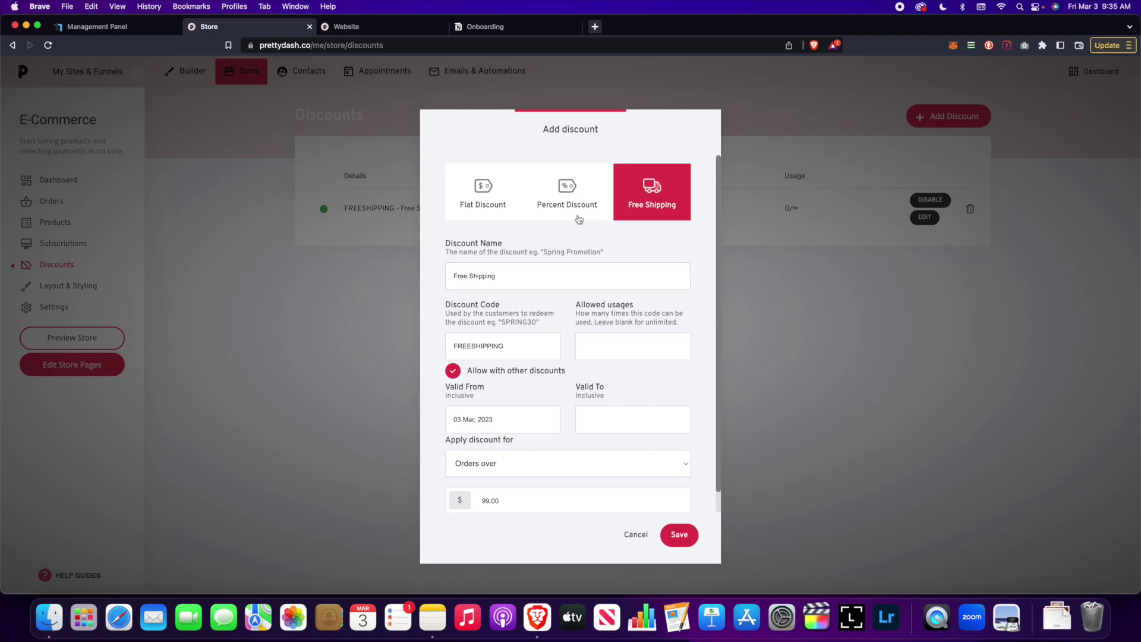
pyautogui.click(577, 217)
pyautogui.scroll(-1, 650, 298)
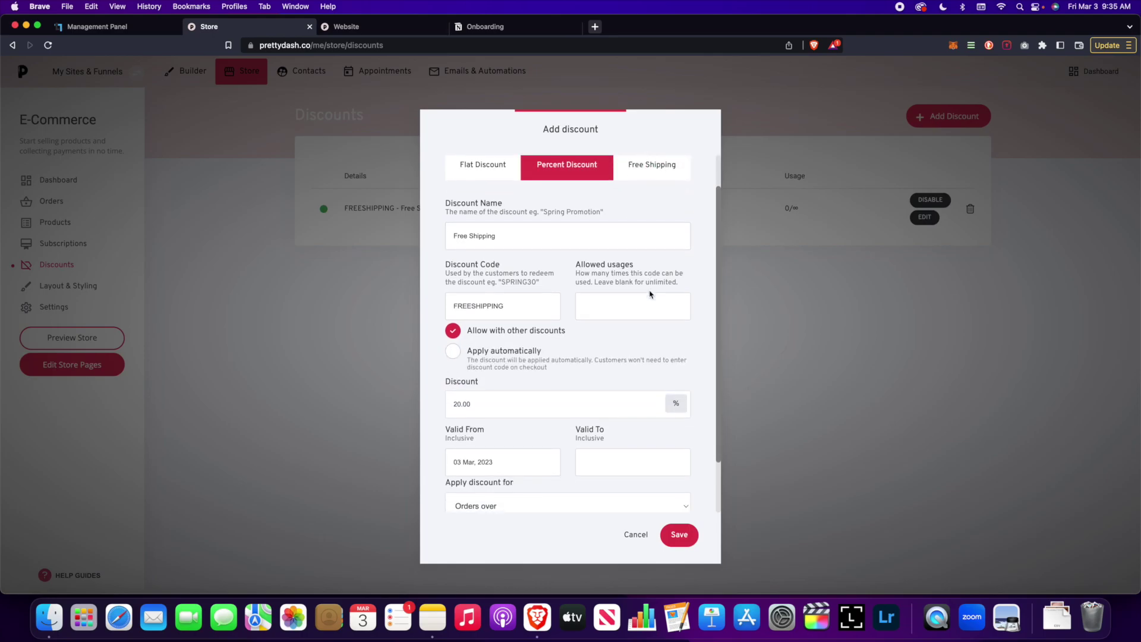
pyautogui.scroll(1, 652, 307)
pyautogui.click(740, 320)
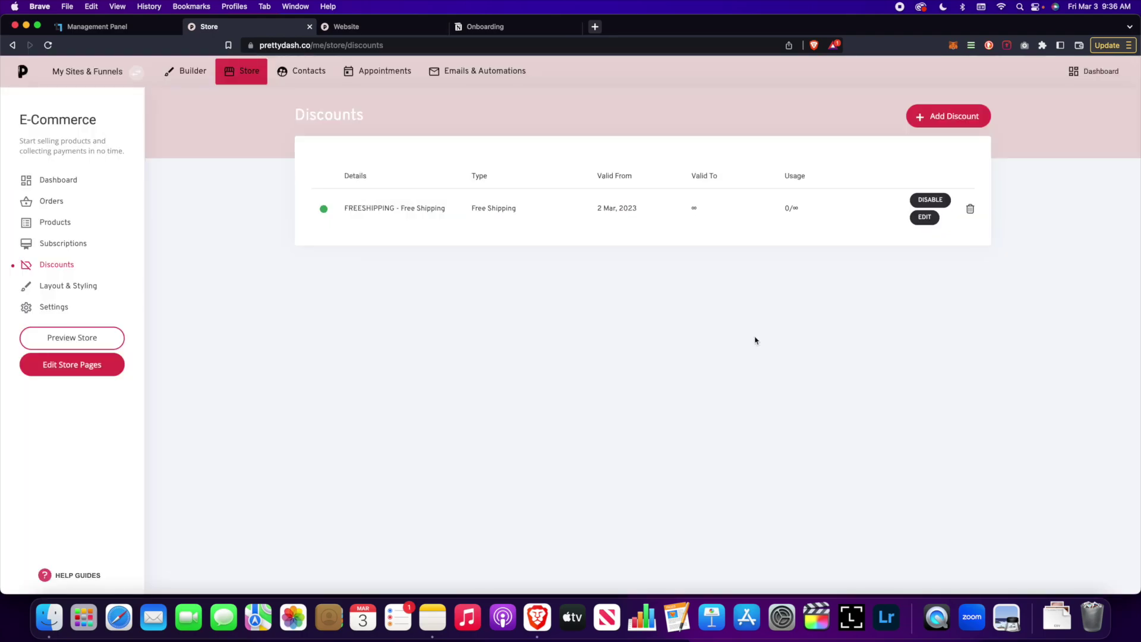